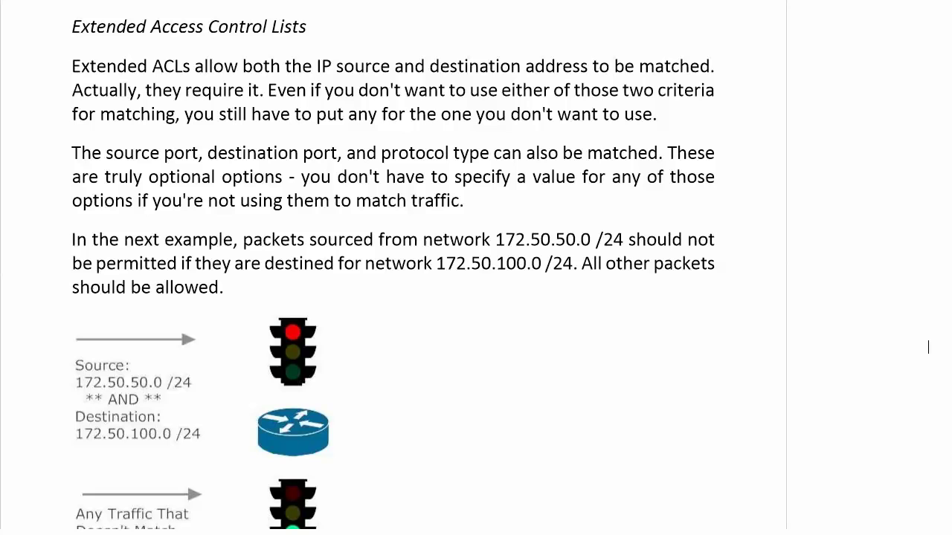
Read the Extended Access Control Lists notes through the traffic-light example and the introduction to IOS Help for the access-list command.
scroll(927, 348, down, 3)
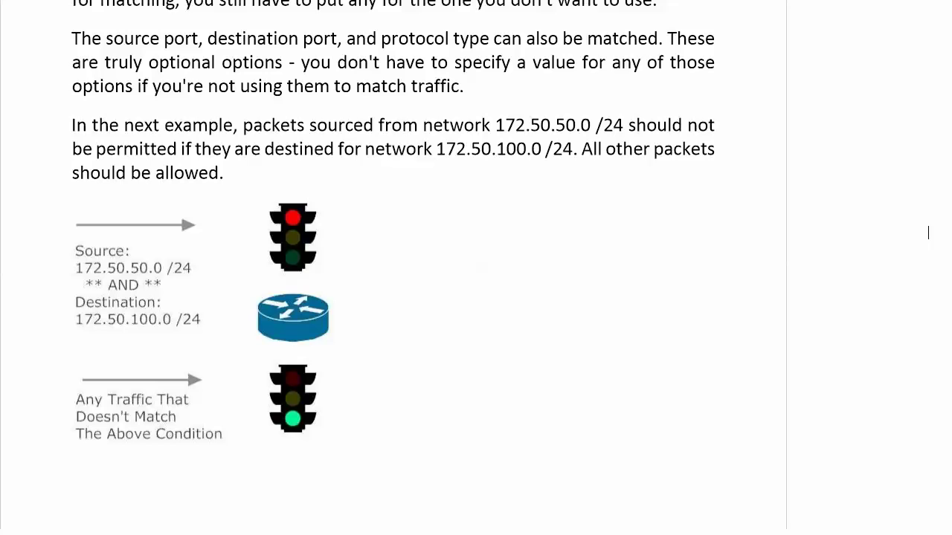
scroll(393, 207, down, 3)
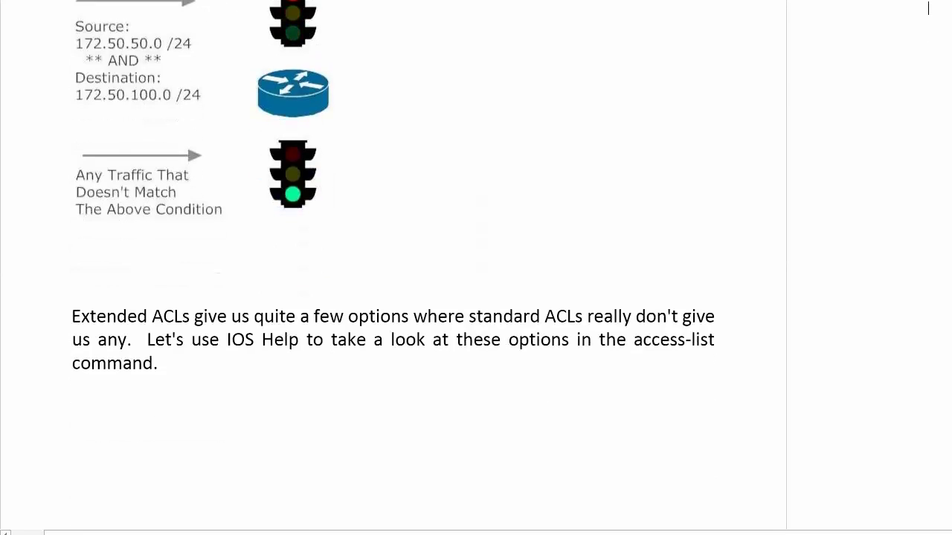
scroll(392, 207, up, 1)
scroll(928, 63, up, 1)
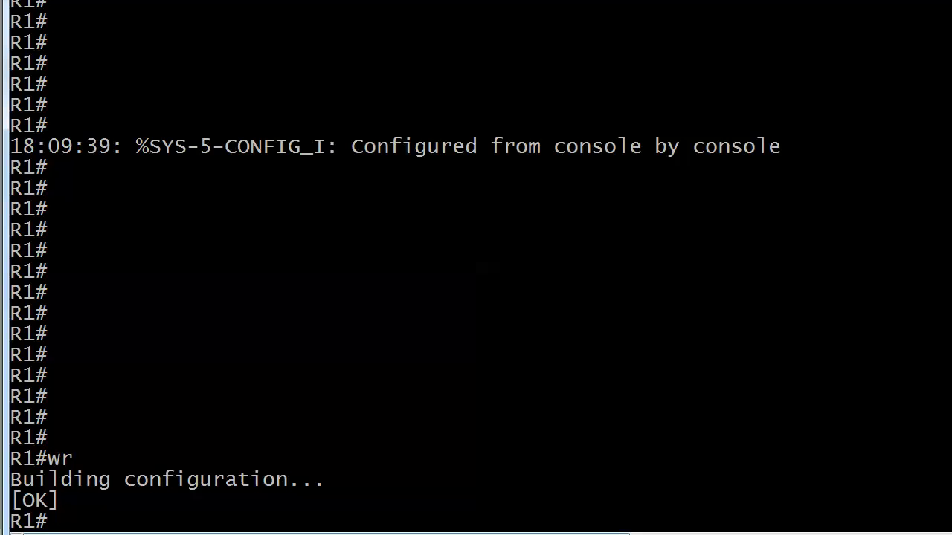
Enter global configuration mode on R1 and begin an access-list 100 deny ip entry, listing the IOS Help options after each keyword.
key(Return)
key(Return)
text(conf t)
key(Return)
text(access-list 100 ?)
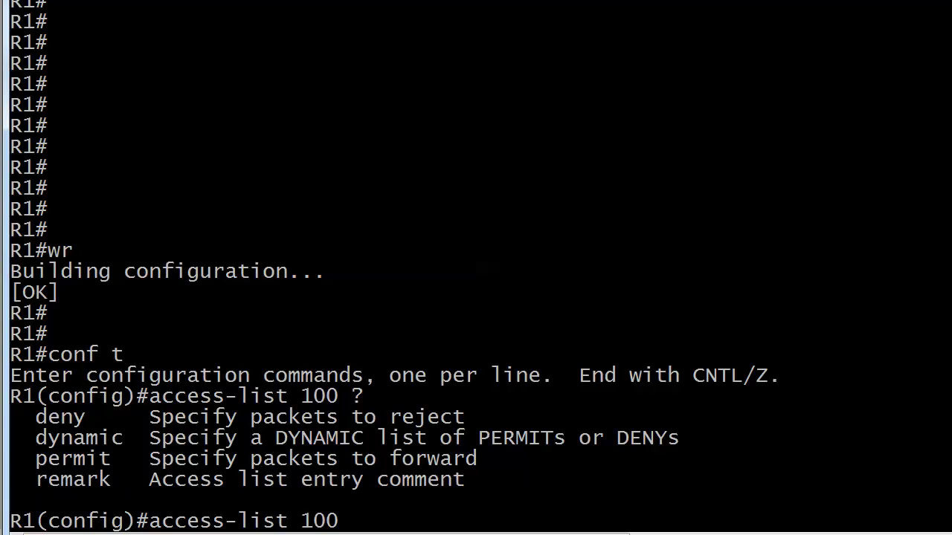
text(deny ?)
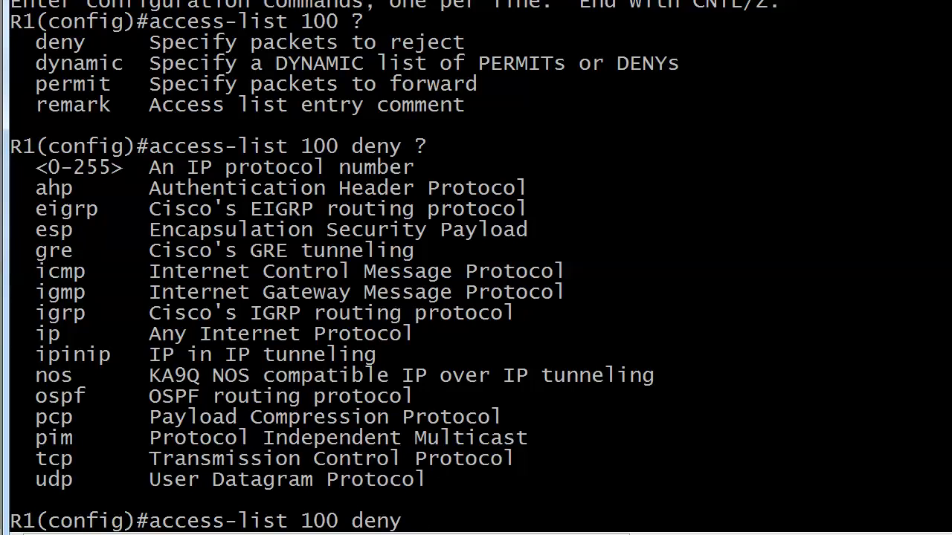
text(ip ?)
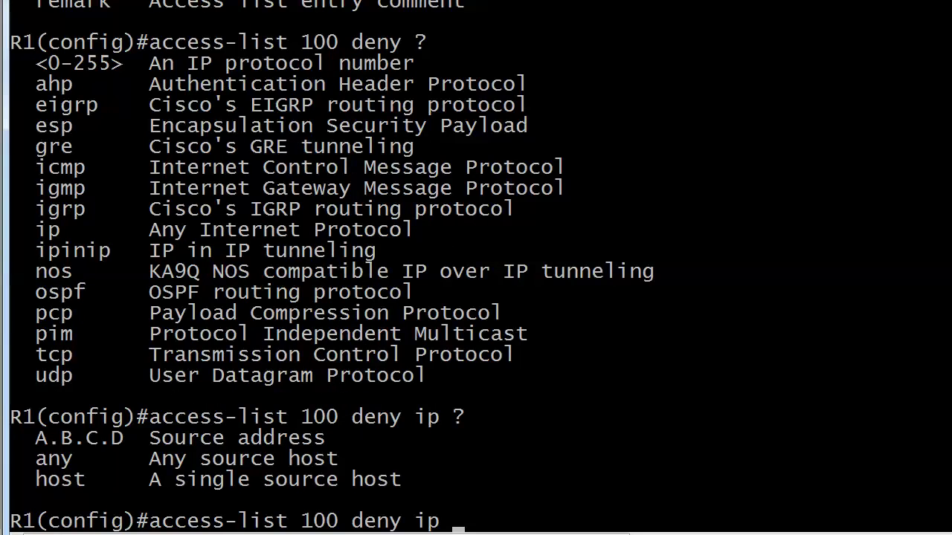
Add source network 172.50.50.0 with wildcard 0.0.0.255 to the deny entry and list the destination options.
text(172.50.50.0)
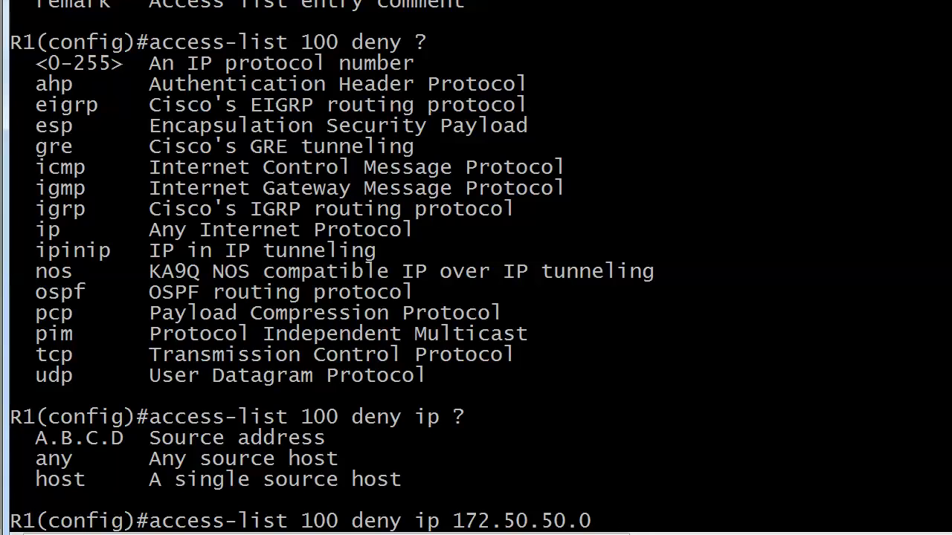
text(0.0.0.255)
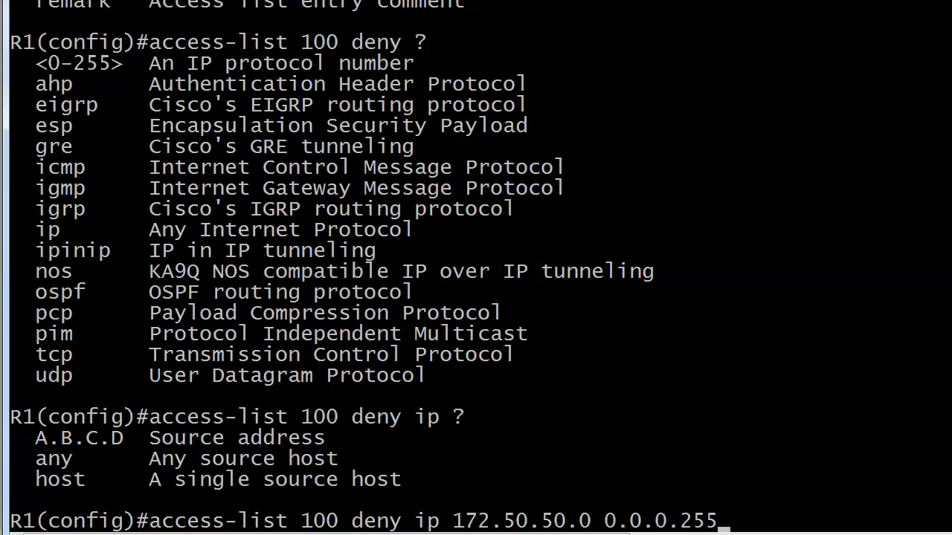
text( ?)
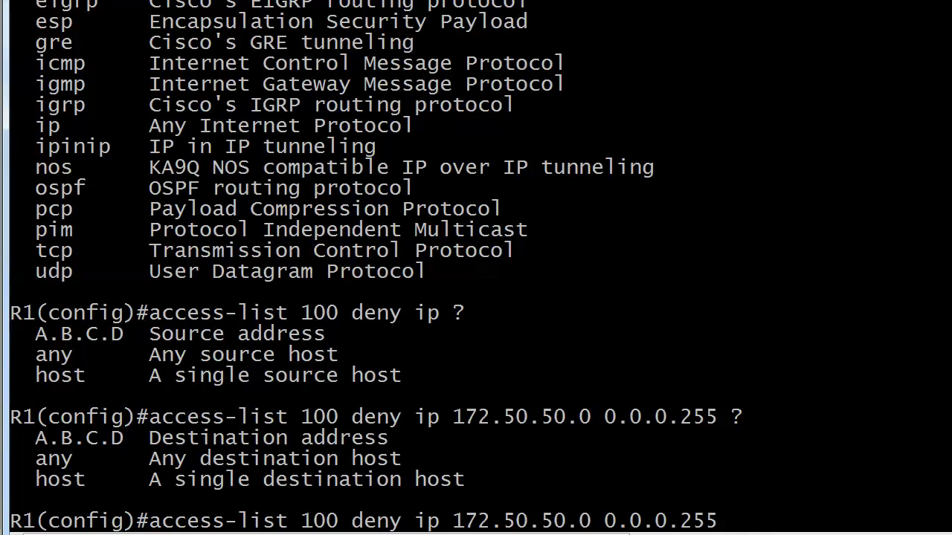
Complete and submit the deny entry with destination 172.50.100.0 and wildcard 0.0.0.255, consulting IOS Help for the wildcard and optional parameters.
text(172.50.100.0 )
text(?0.0)
text(.0.2)
text(55)
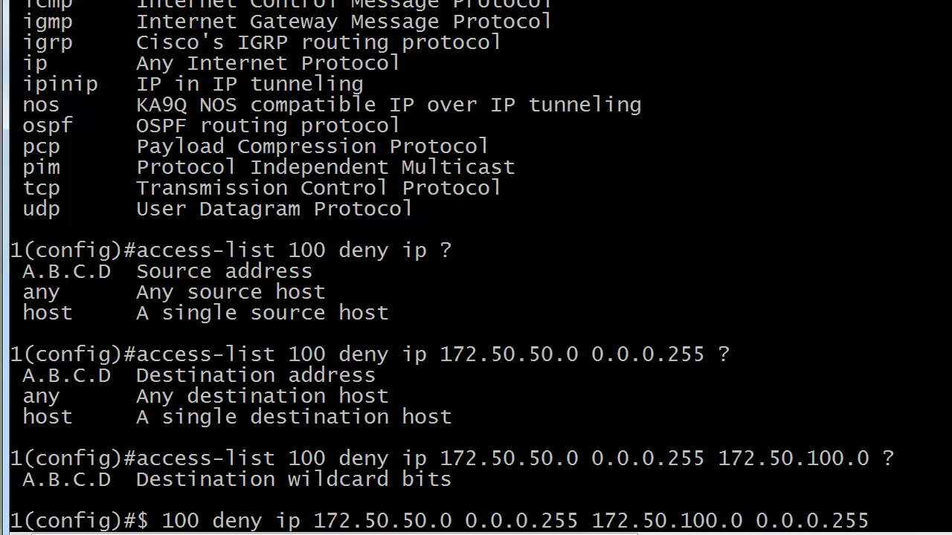
text(?)
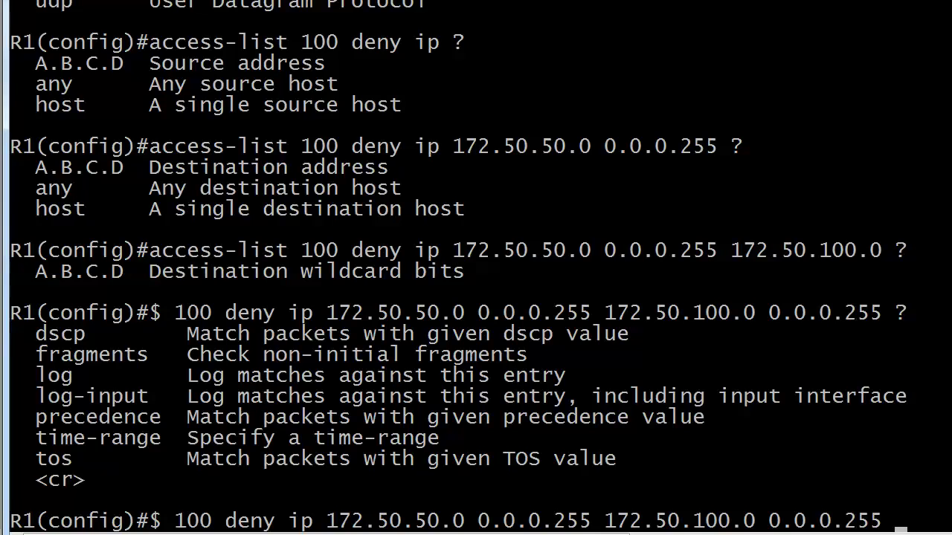
key(Return)
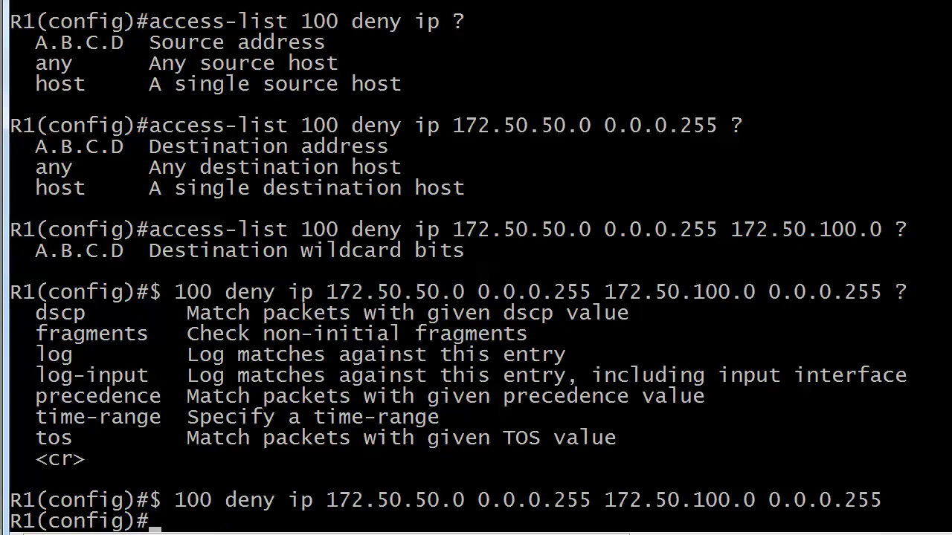
Add an access-list 100 entry that permits IP traffic from any source to any destination.
text(access-list)
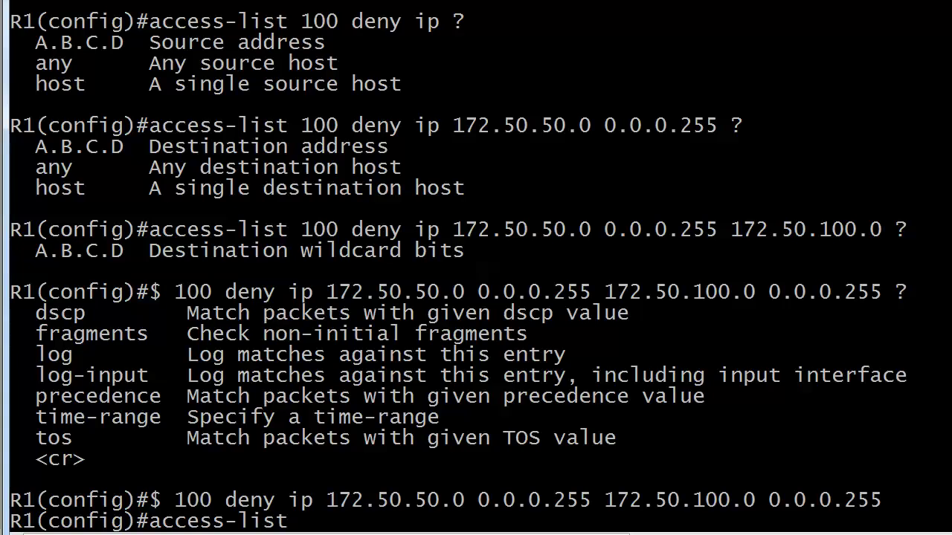
text( 100 permit ip )
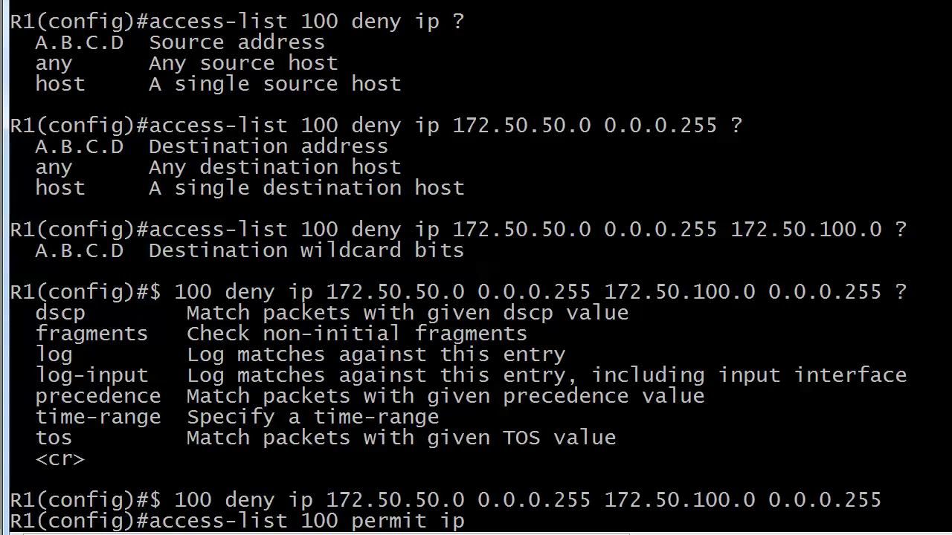
text(any any)
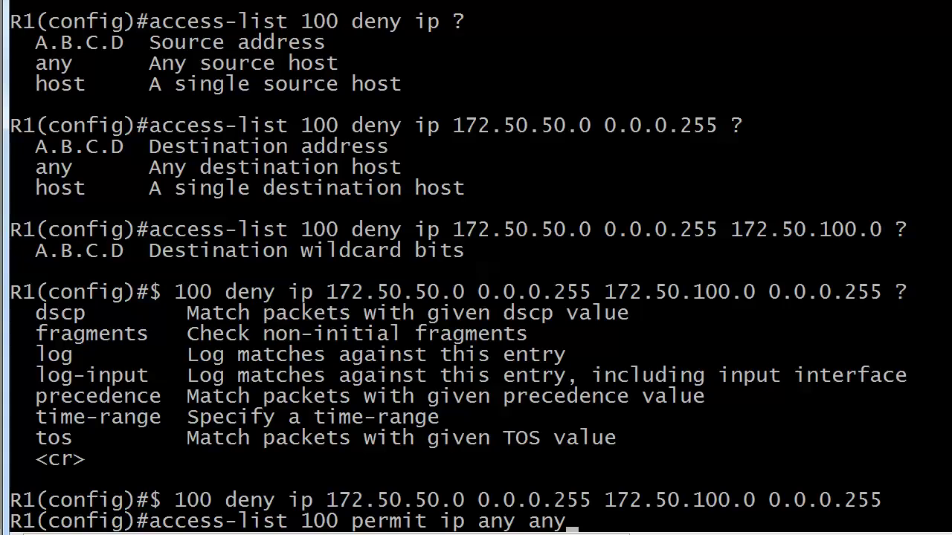
key(Return)
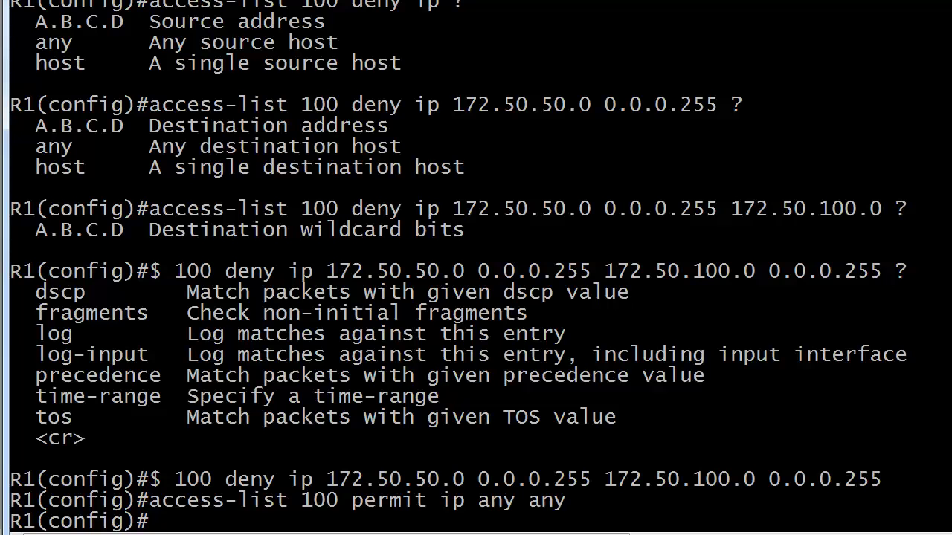
Apply access list 100 outbound on interface e0 with ip access-group, checking the direction options with IOS Help.
text(int e0)
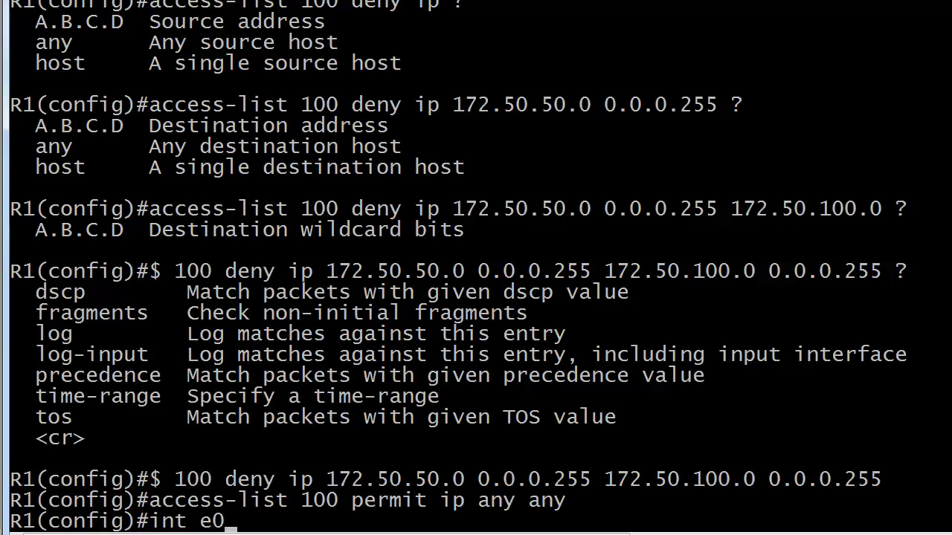
key(Return)
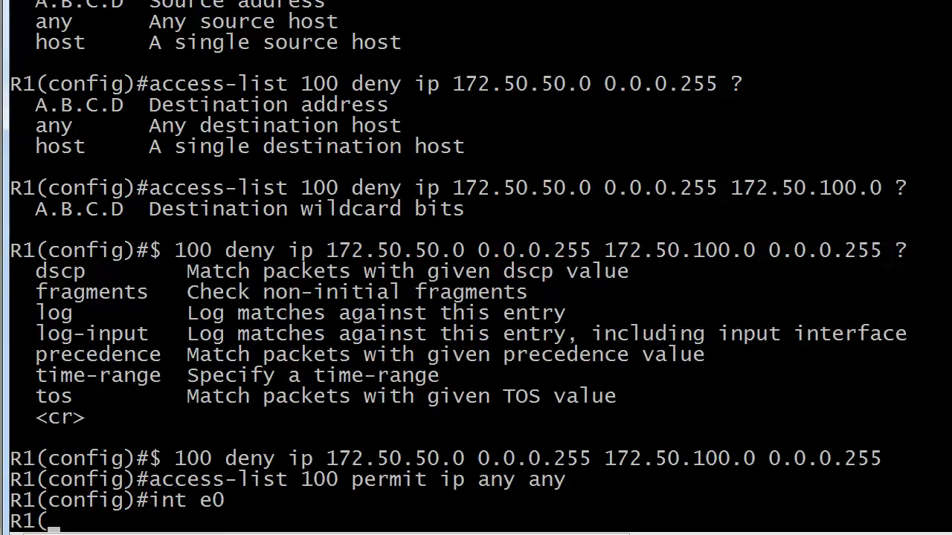
text(ip ac)
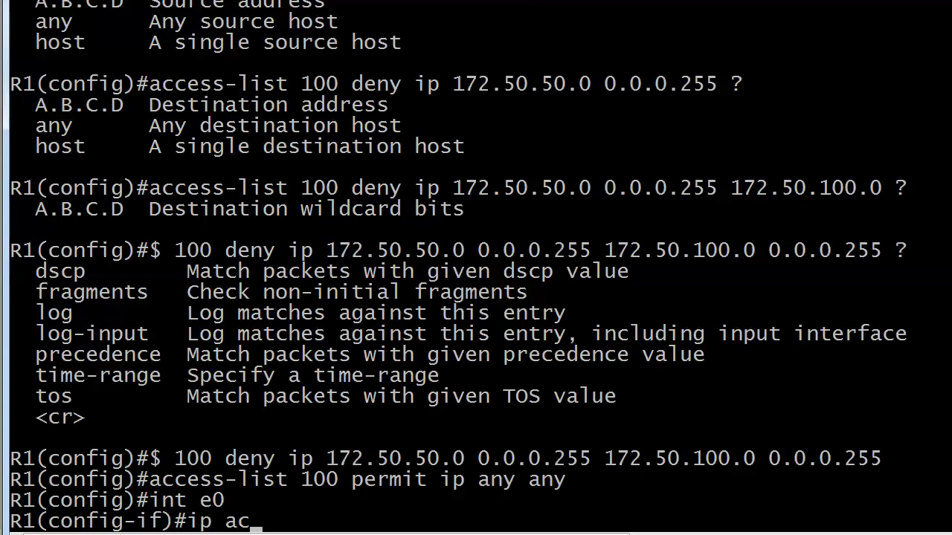
text(cess-group 1)
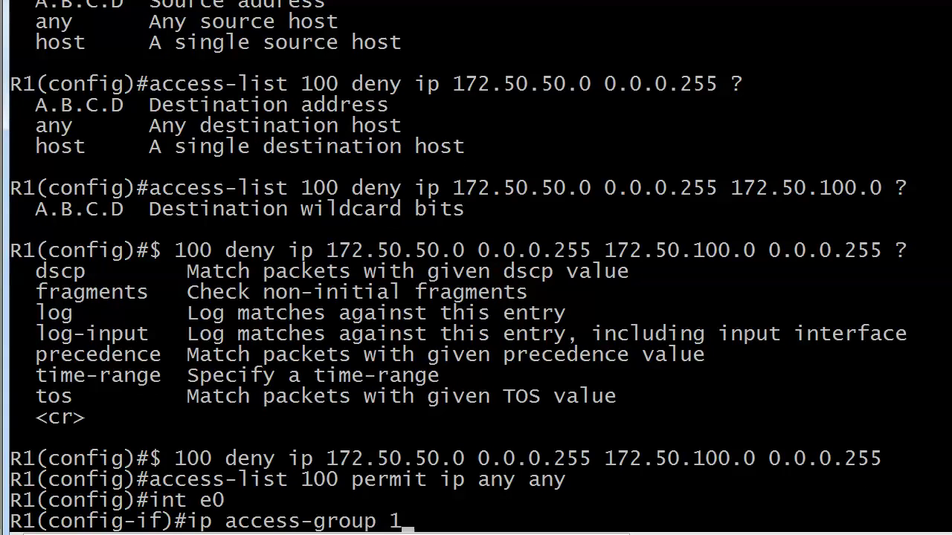
text(00 )
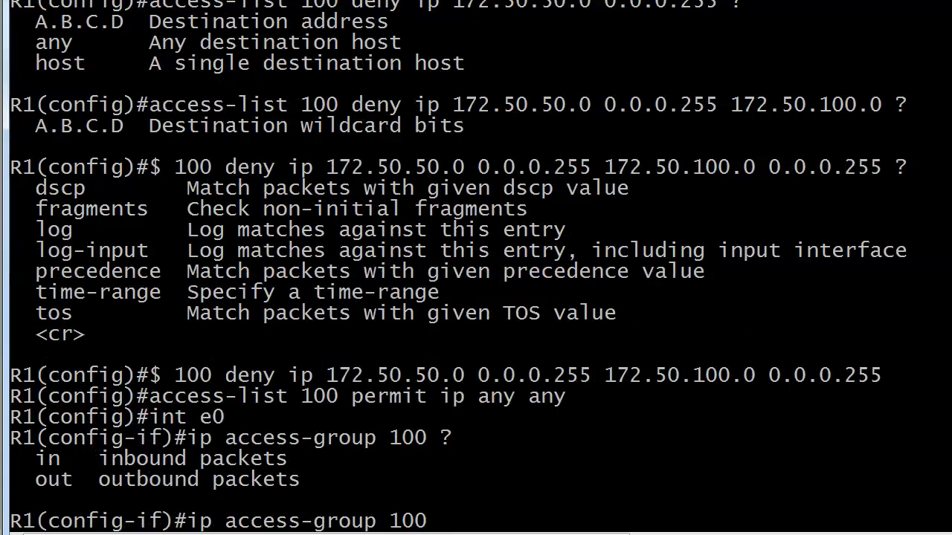
text(?out)
key(Return)
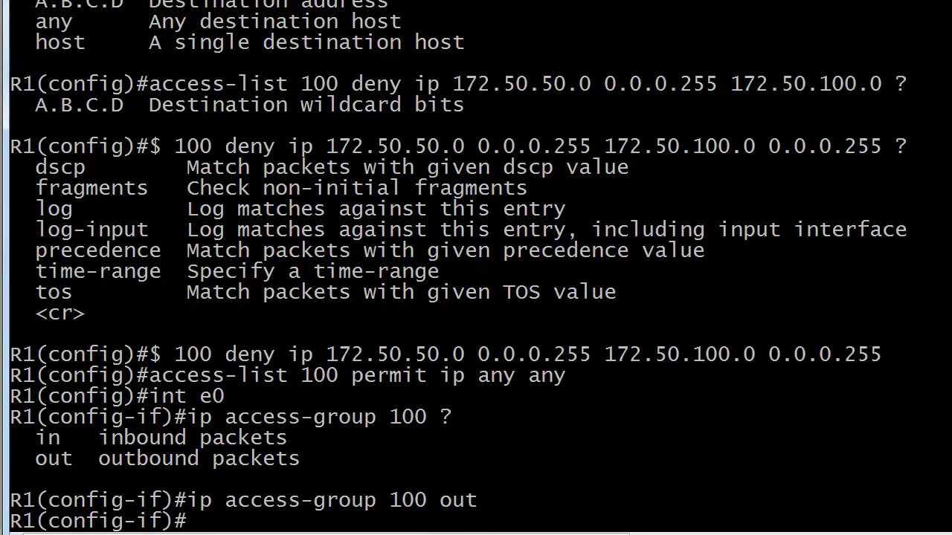
Leave configuration mode and display the full details of interface e0 with show int e0.
key(ctrl+z)
text(show int e0)
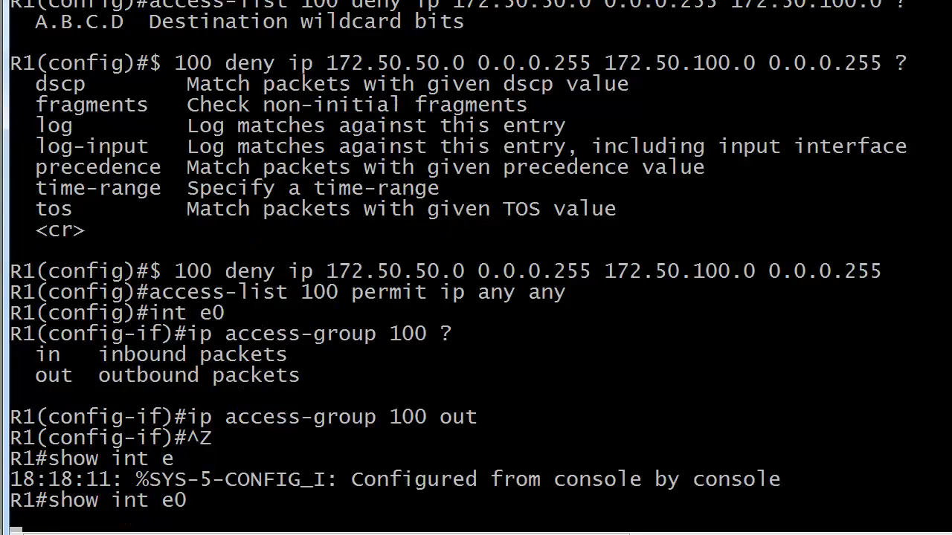
key(Return)
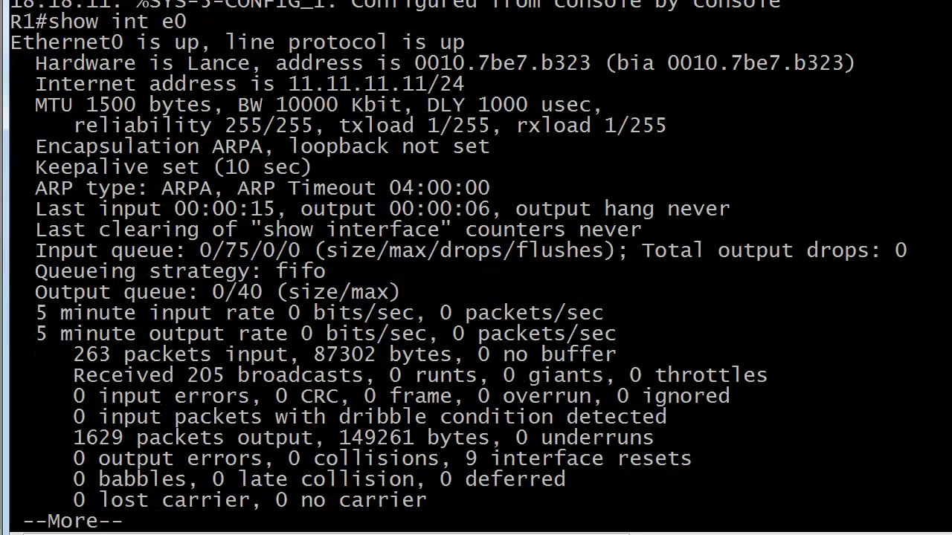
key(space)
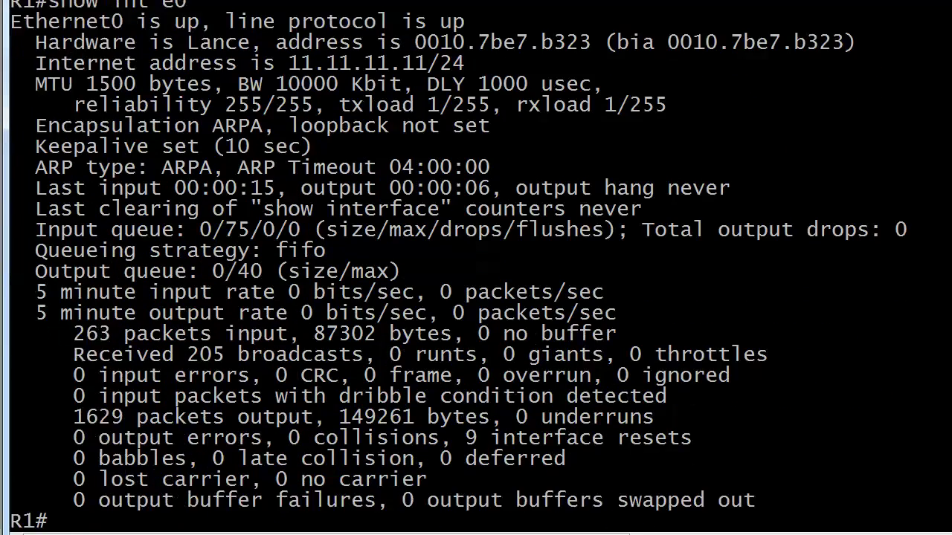
Switch to the ACL notes and review the explanations of protocol, source and destination matching, ACL verification, and applying an ACL to an interface.
scroll(476, 267, up, 5)
scroll(476, 267, up, 3)
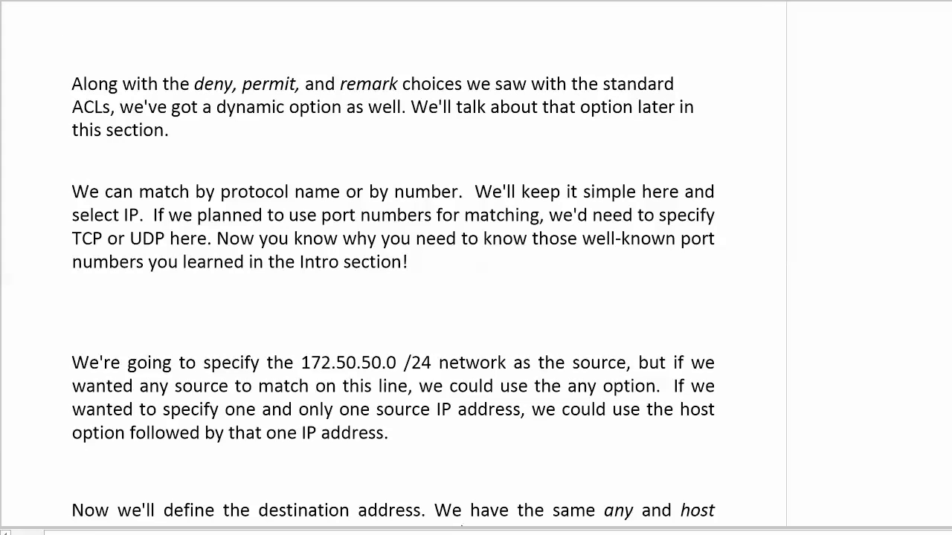
scroll(393, 293, down, 6)
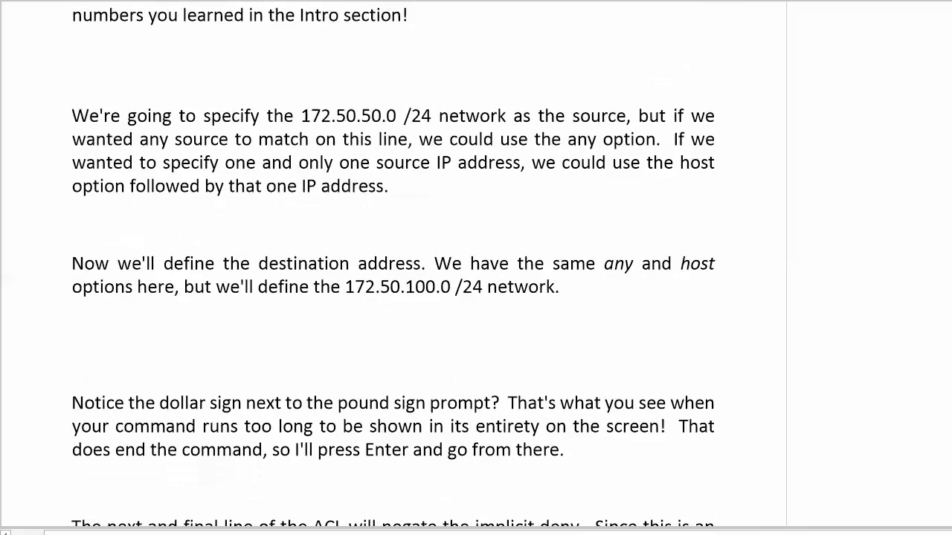
scroll(393, 293, down, 2)
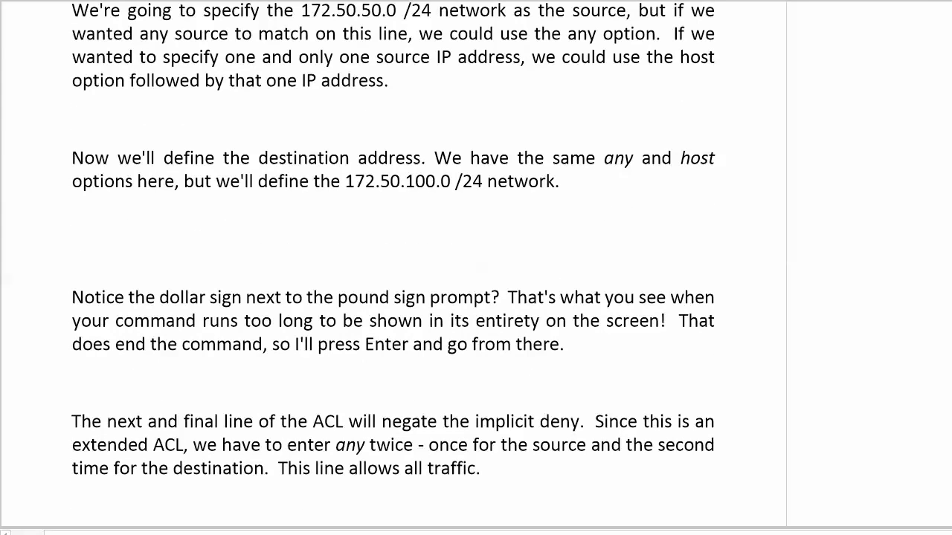
scroll(476, 268, down, 1)
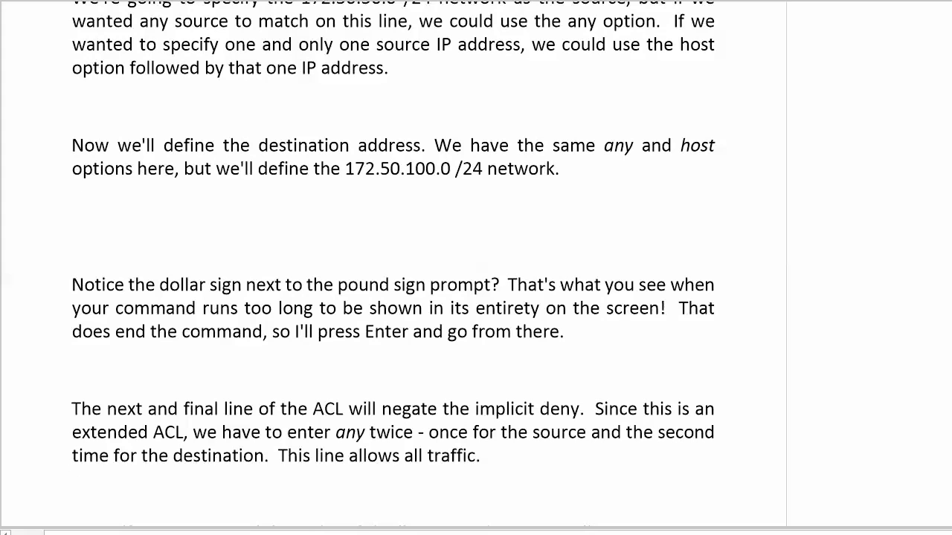
scroll(476, 268, down, 3)
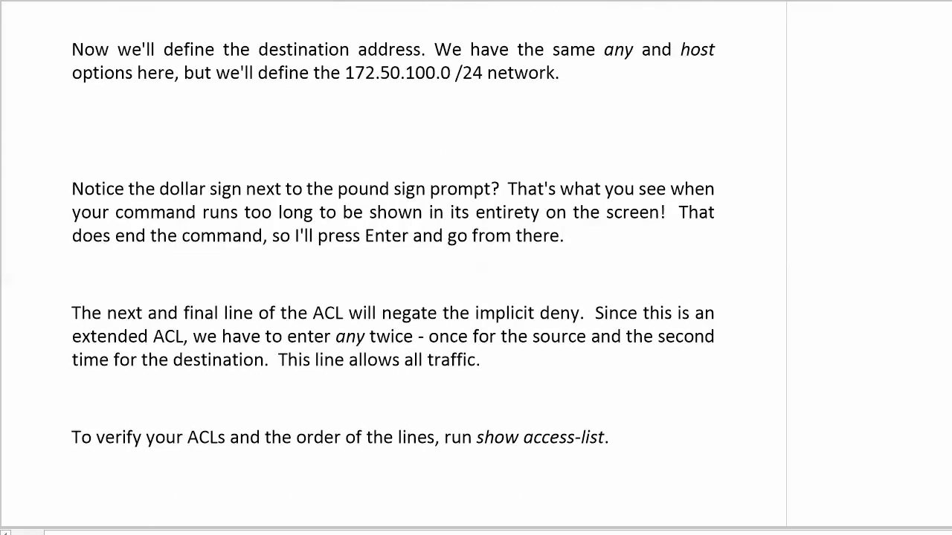
scroll(476, 268, down, 5)
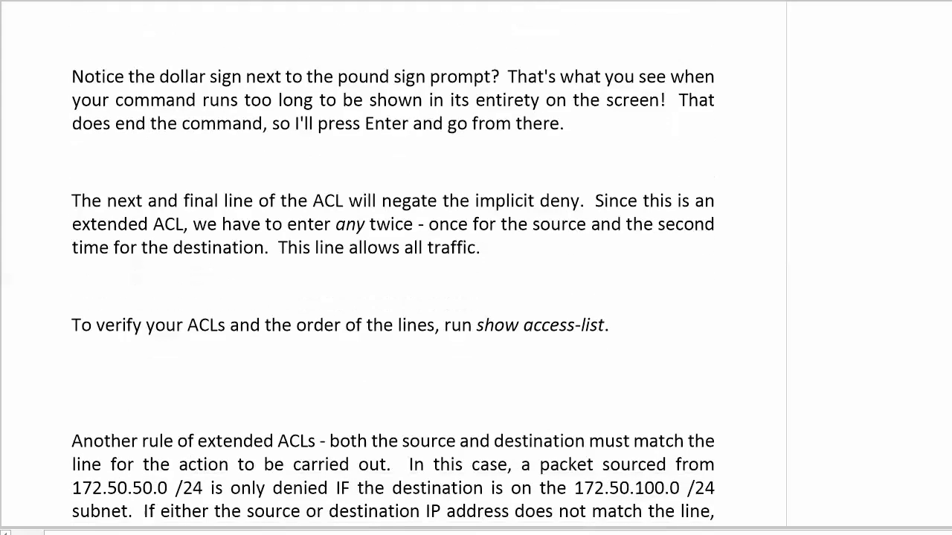
scroll(393, 268, down, 2)
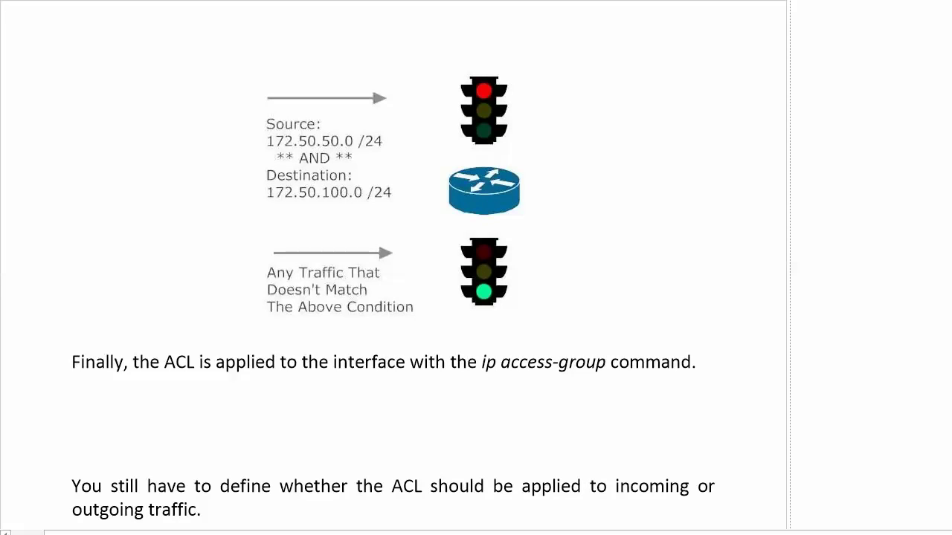
scroll(397, 264, down, 1)
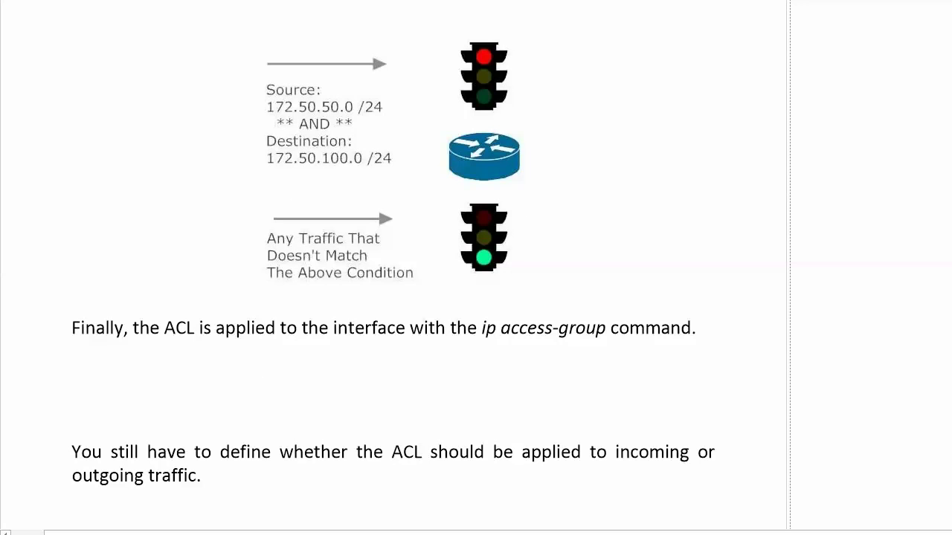
scroll(396, 264, down, 4)
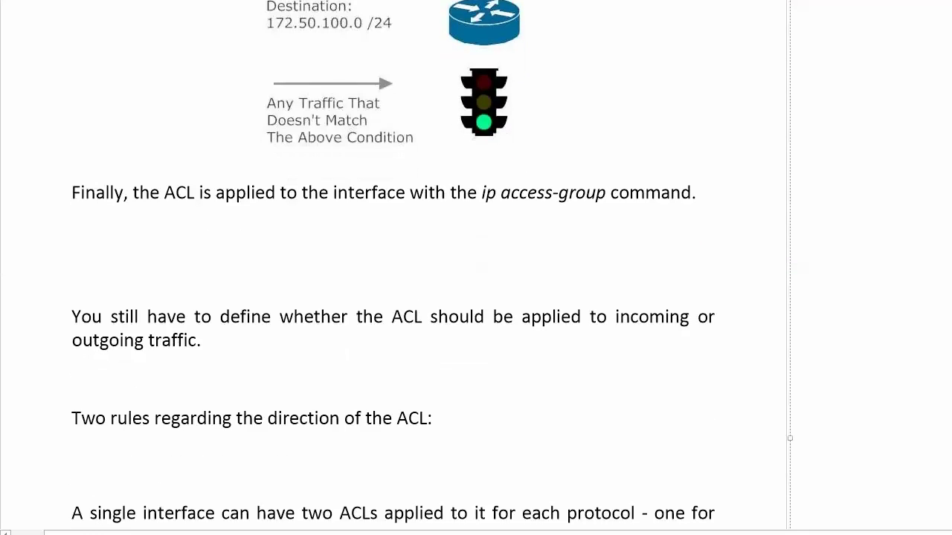
scroll(394, 268, down, 1)
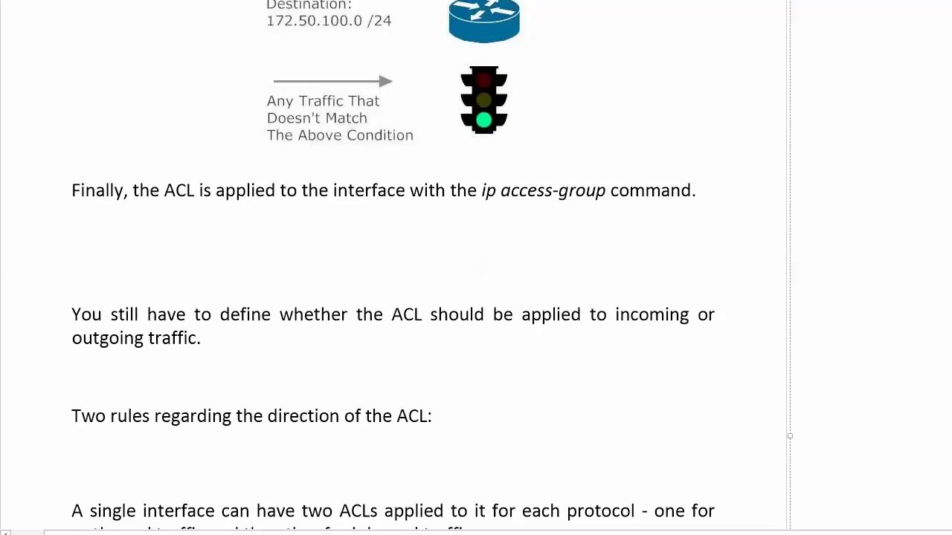
Read the notes on the ACL direction rules, including one ACL per protocol in each direction and the ACL 160 inbound example.
scroll(431, 265, down, 4)
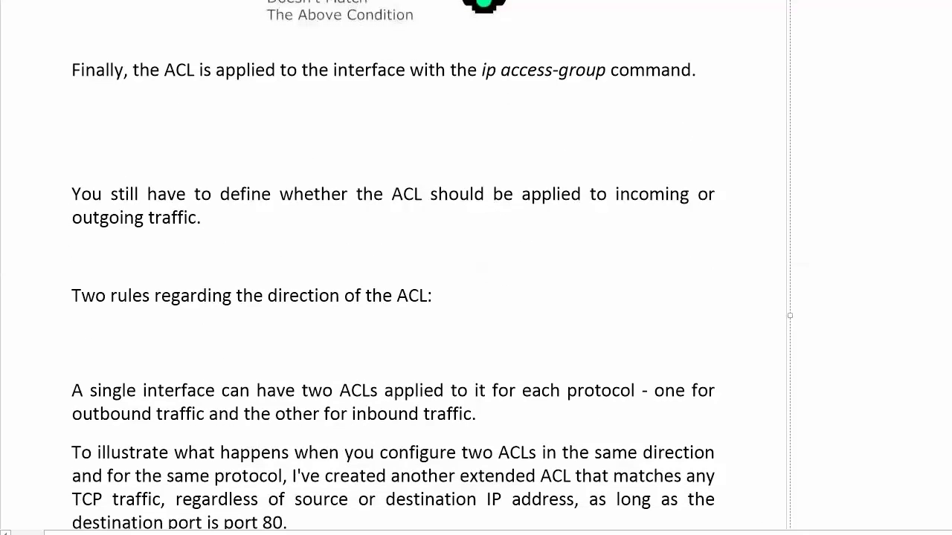
scroll(431, 264, down, 1)
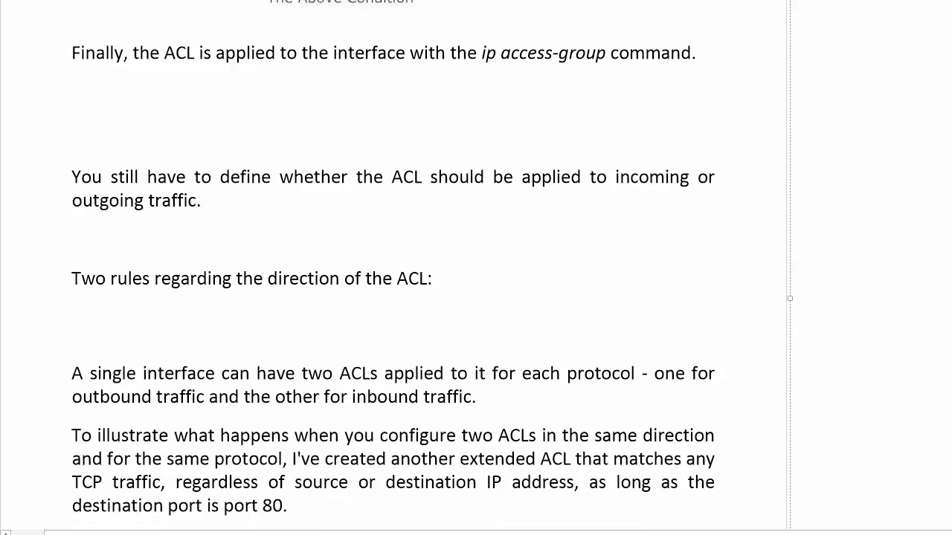
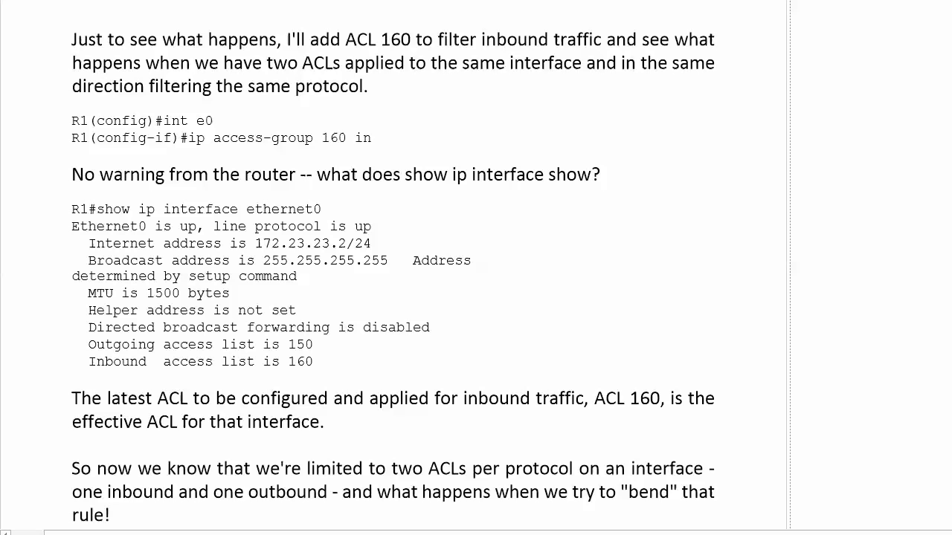
scroll(431, 265, down, 1)
scroll(431, 265, down, 3)
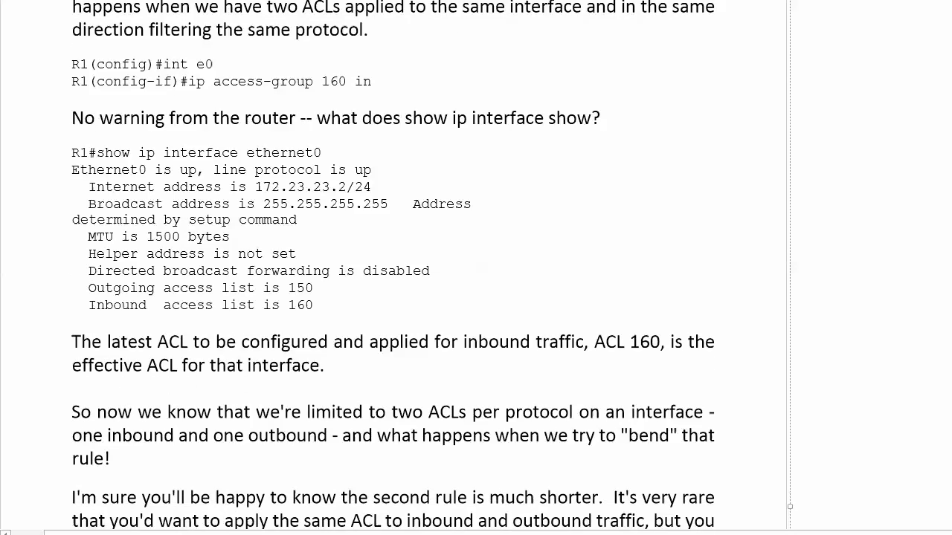
scroll(431, 264, down, 3)
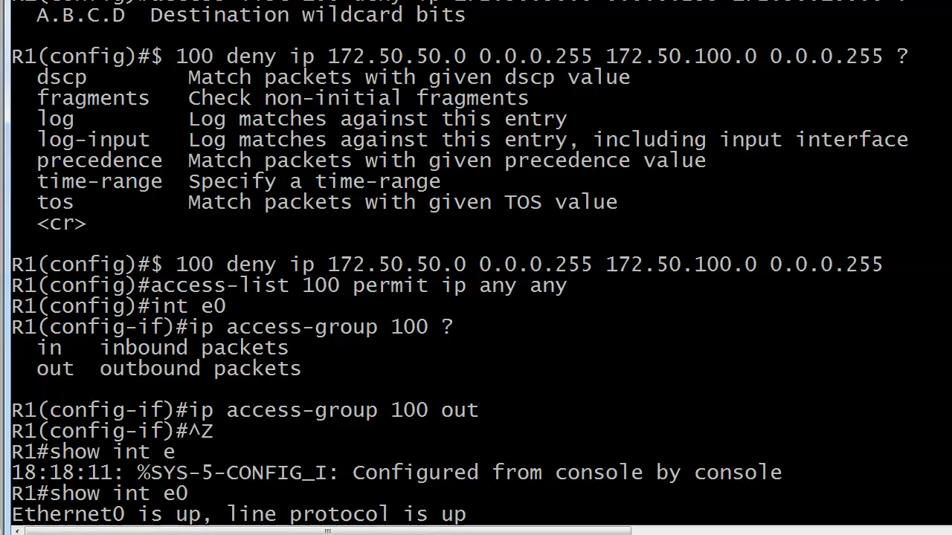
Switch to the R1 console and apply access list 100 inbound on interface e0 with ip access-group.
key(Return)
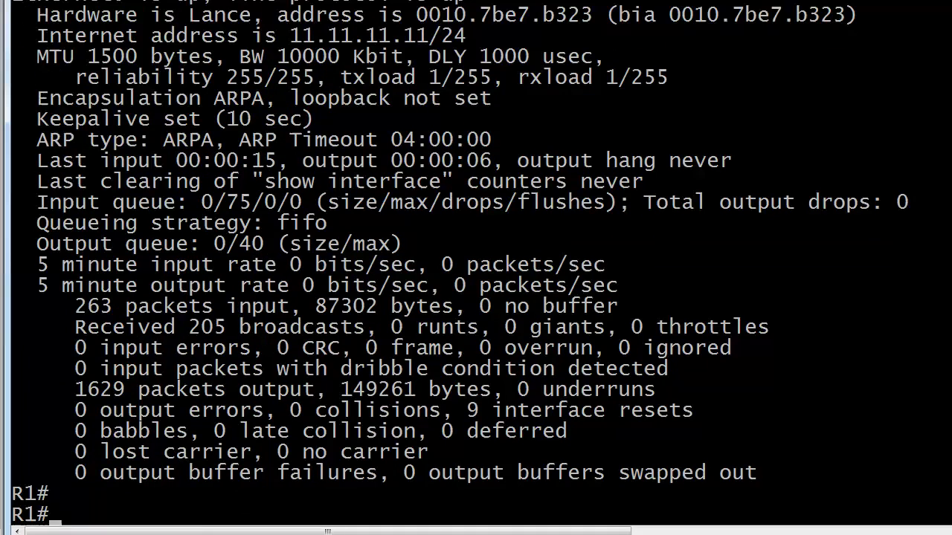
text(conf t)
key(Return)
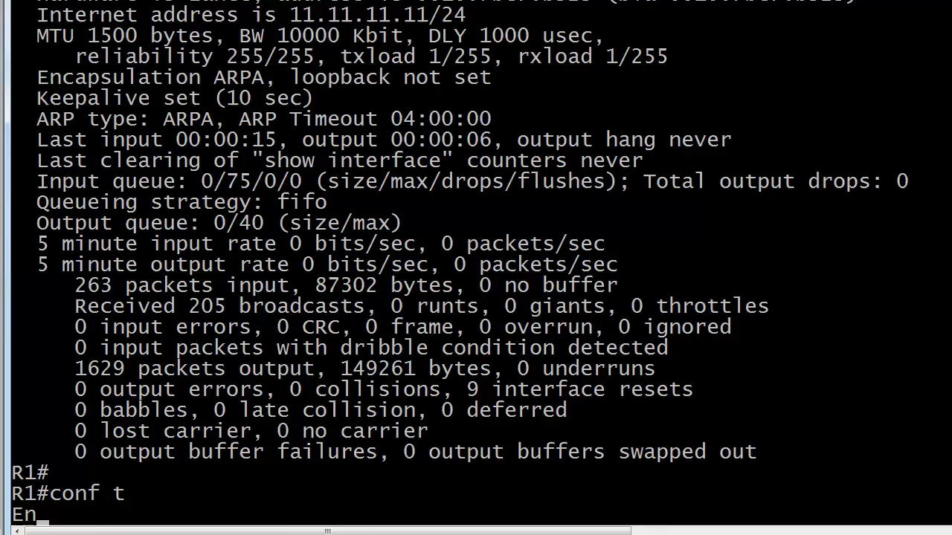
text(int e0)
key(Return)
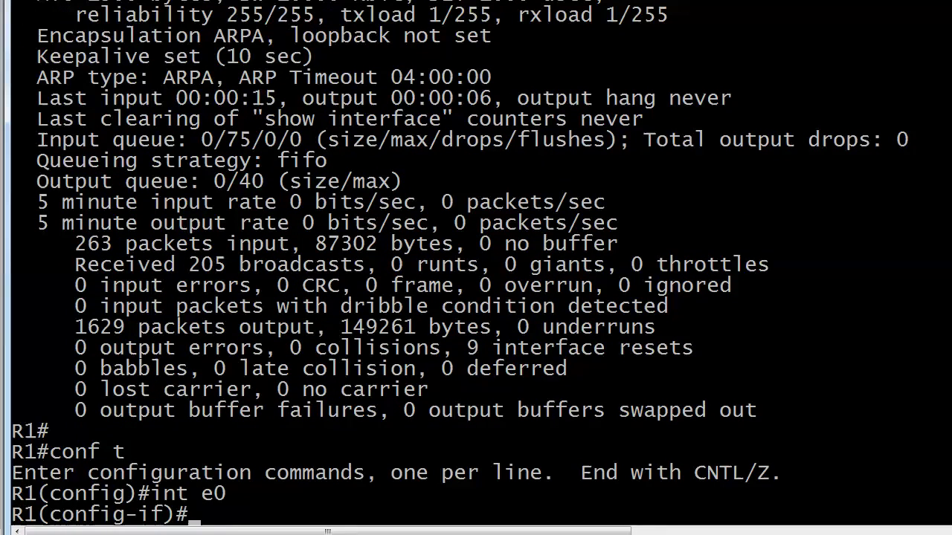
text(ip access)
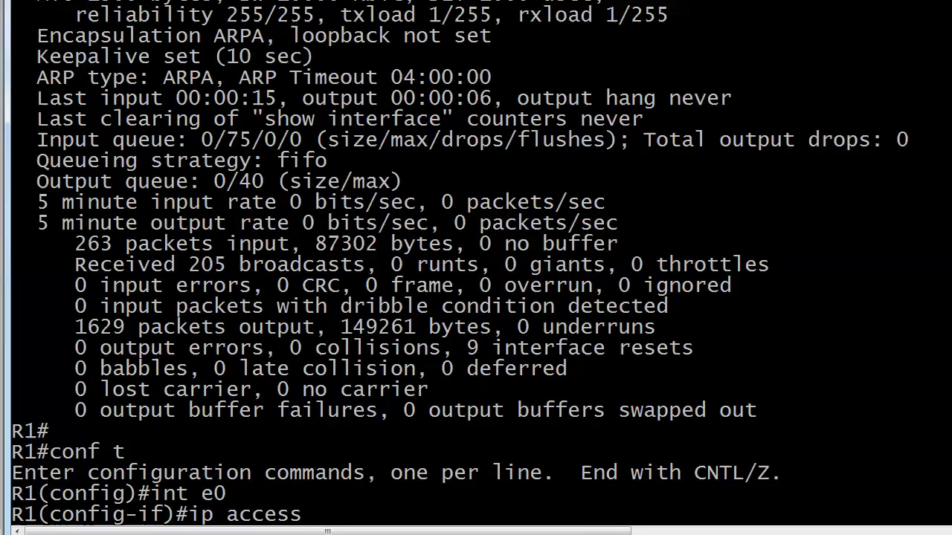
text(-group 100 )
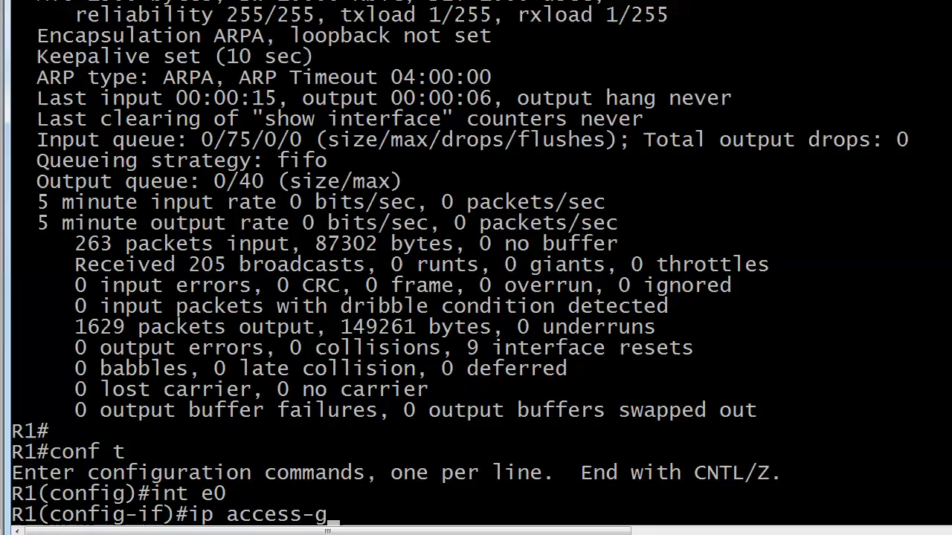
text(in)
key(Return)
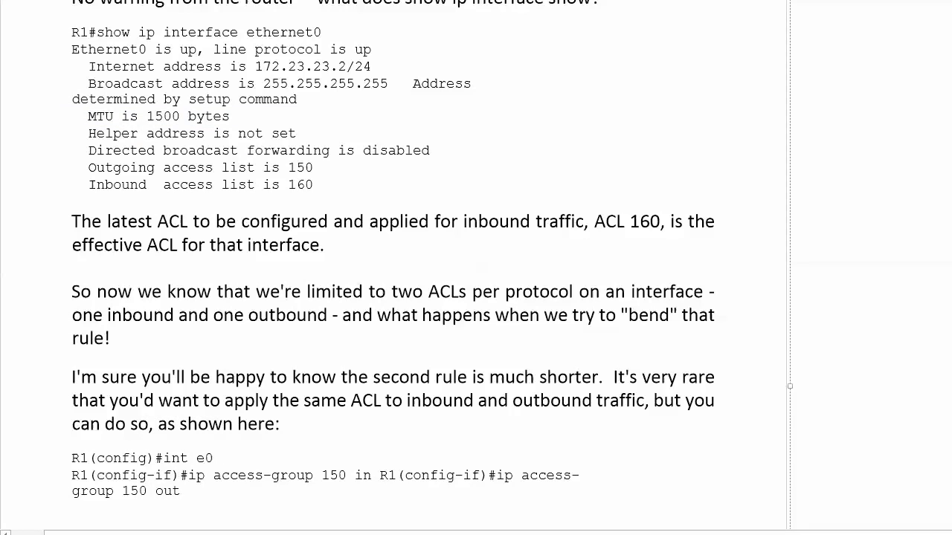
Return to the ACL notes and review the example applying ACL 150 in both directions, continuing to the Named Access Lists section.
scroll(431, 265, down, 4)
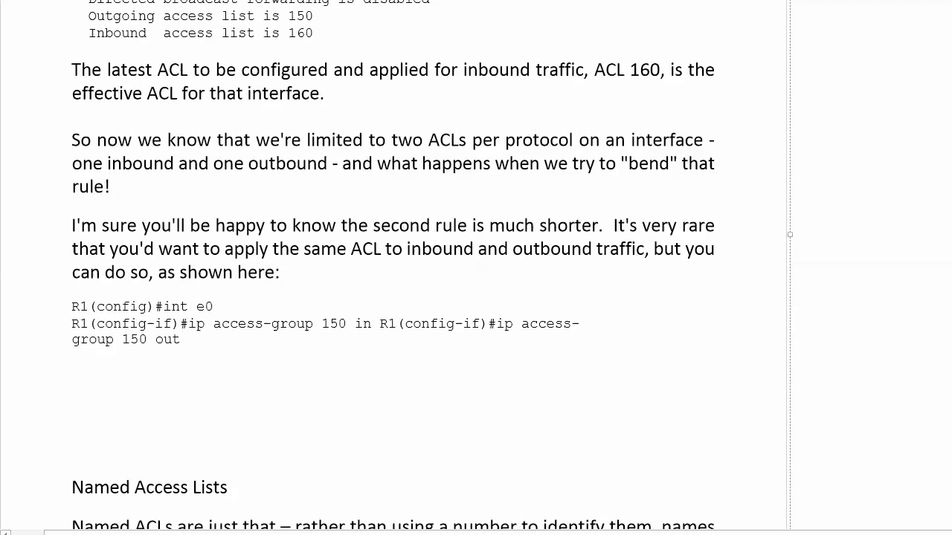
scroll(431, 265, down, 9)
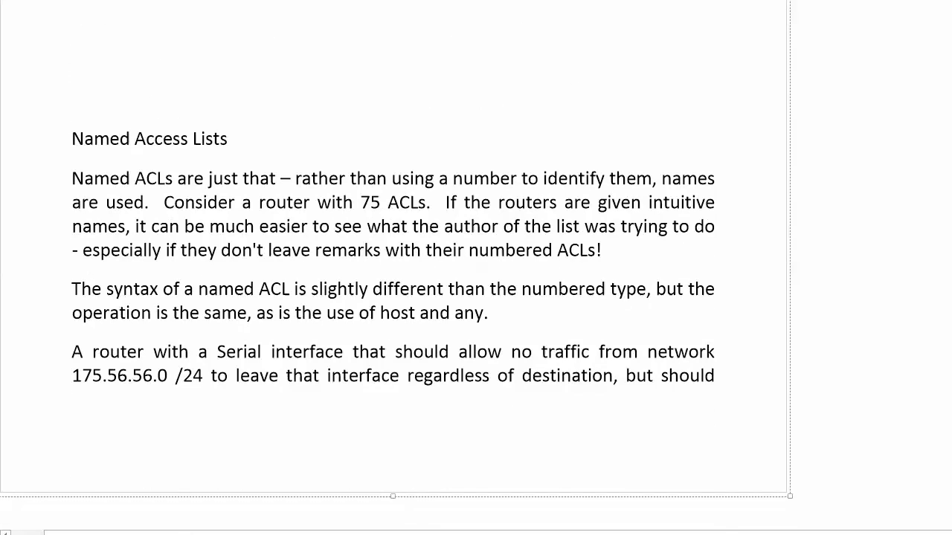